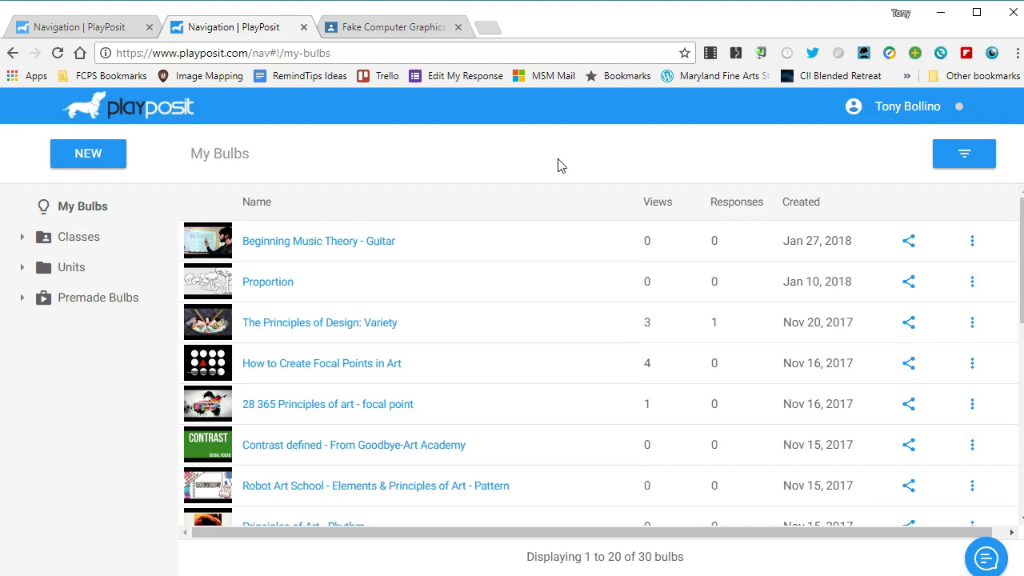
# Switch from the My Bulbs page to the old PlayPosit dashboard through the account options
pyautogui.click(542, 168)
pyautogui.click(902, 110)
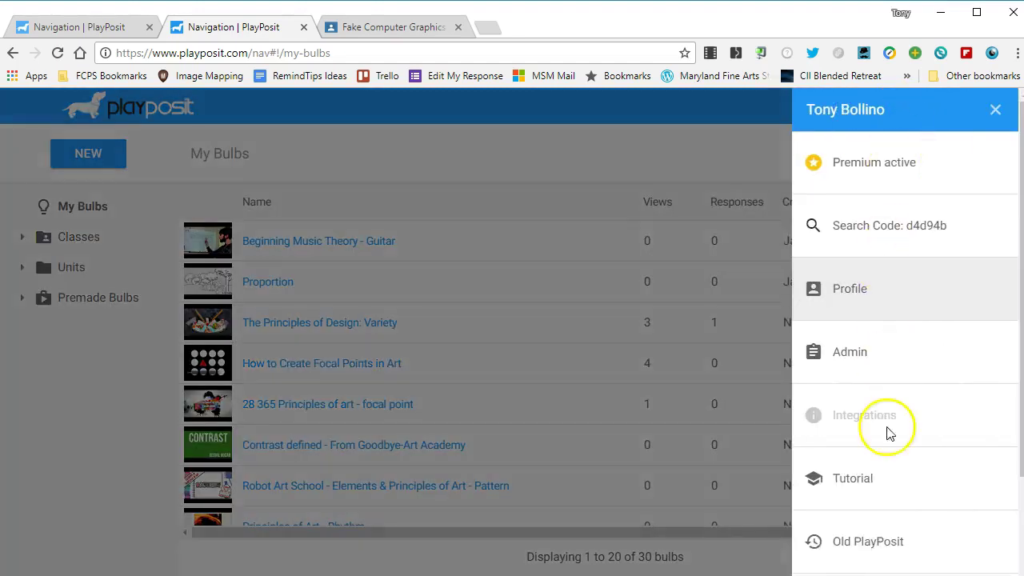
pyautogui.click(881, 544)
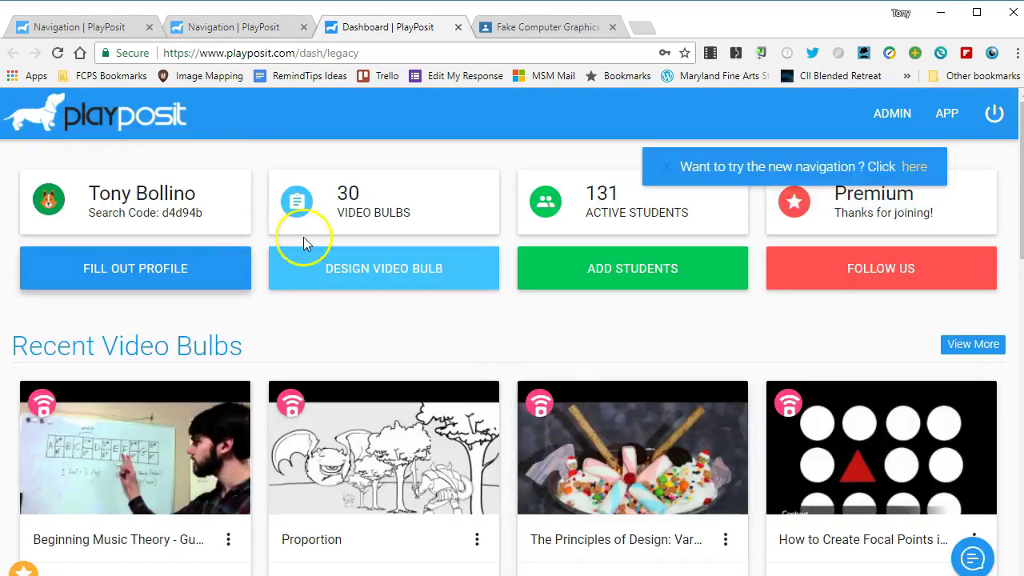
# Open the teacher profile and start the Google Classroom Sync
pyautogui.click(143, 272)
pyautogui.click(141, 268)
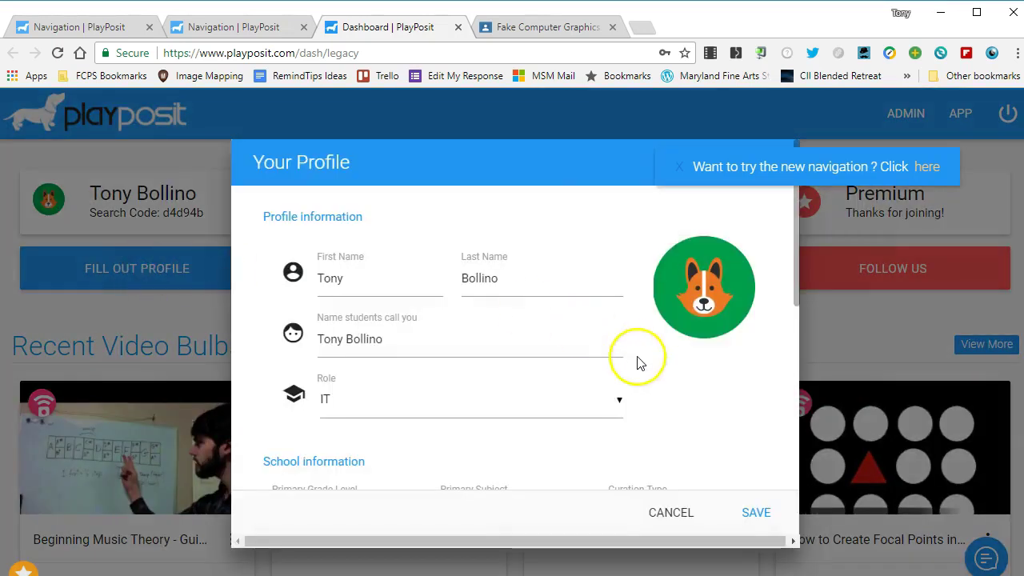
pyautogui.moveTo(796, 249); pyautogui.dragTo(801, 460)
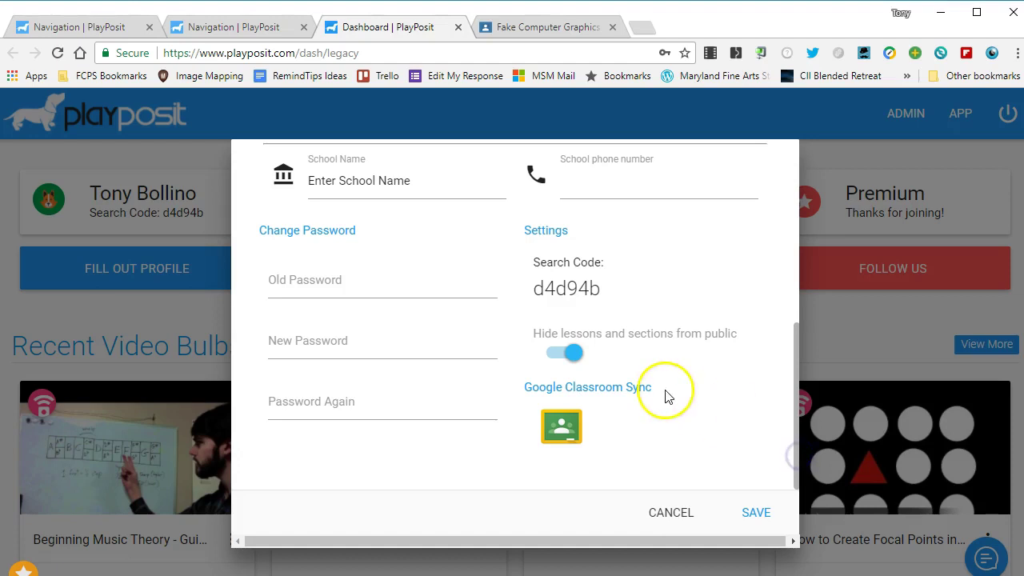
pyautogui.click(564, 432)
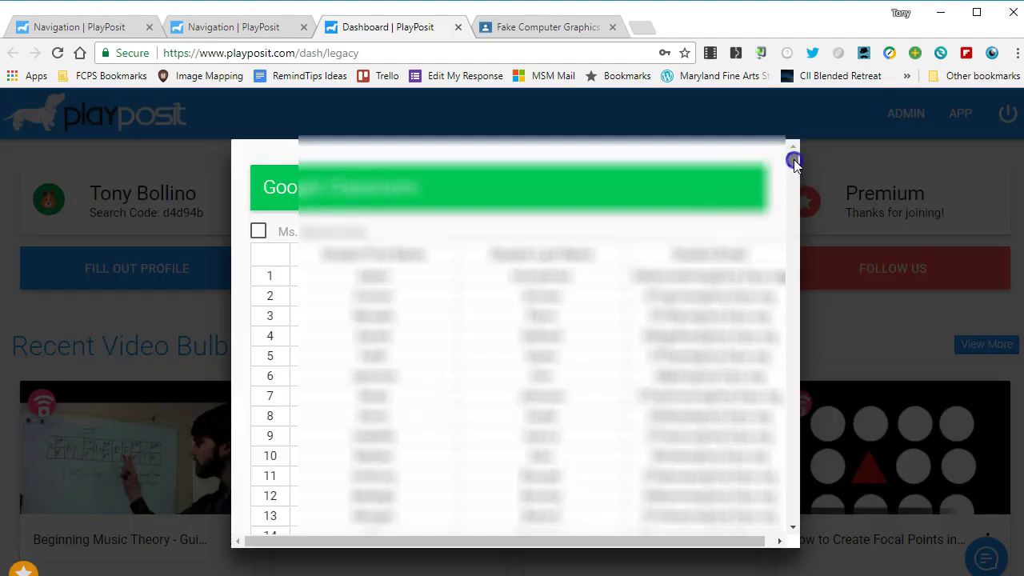
# Look through the Google Classroom classes and rosters, and leave the sync and the profile without saving
pyautogui.moveTo(793, 161); pyautogui.dragTo(792, 269)
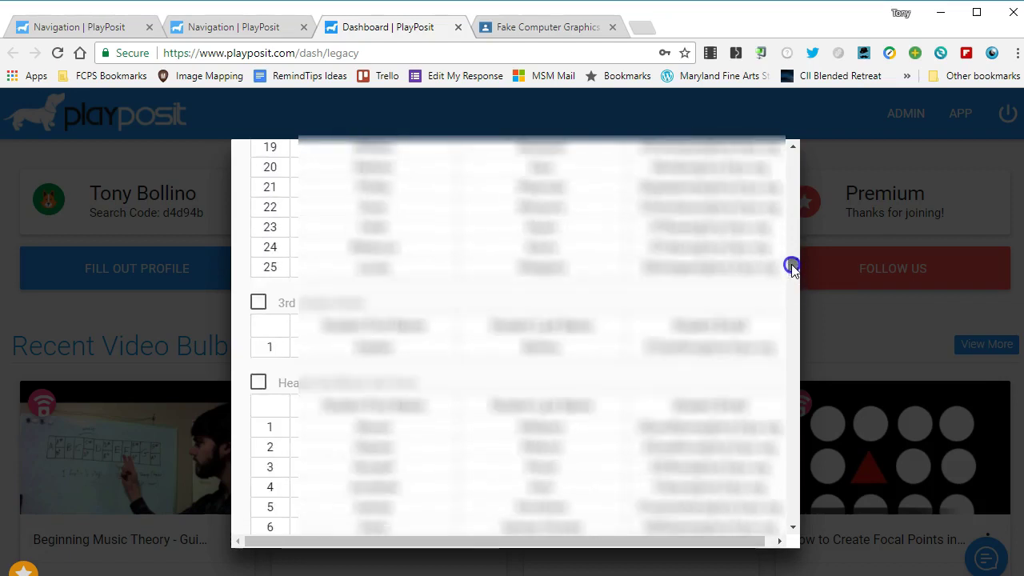
pyautogui.click(900, 201)
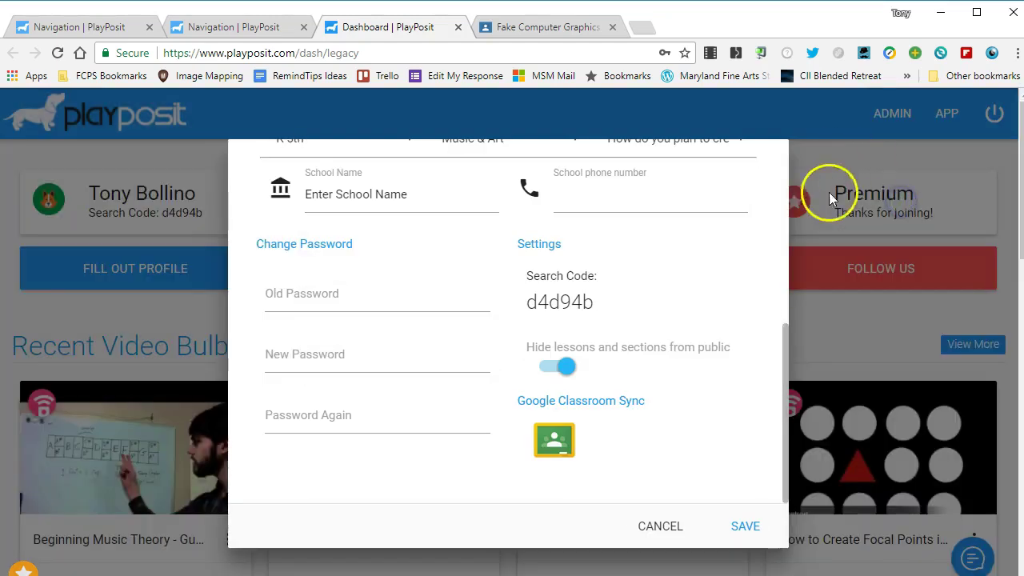
pyautogui.click(660, 529)
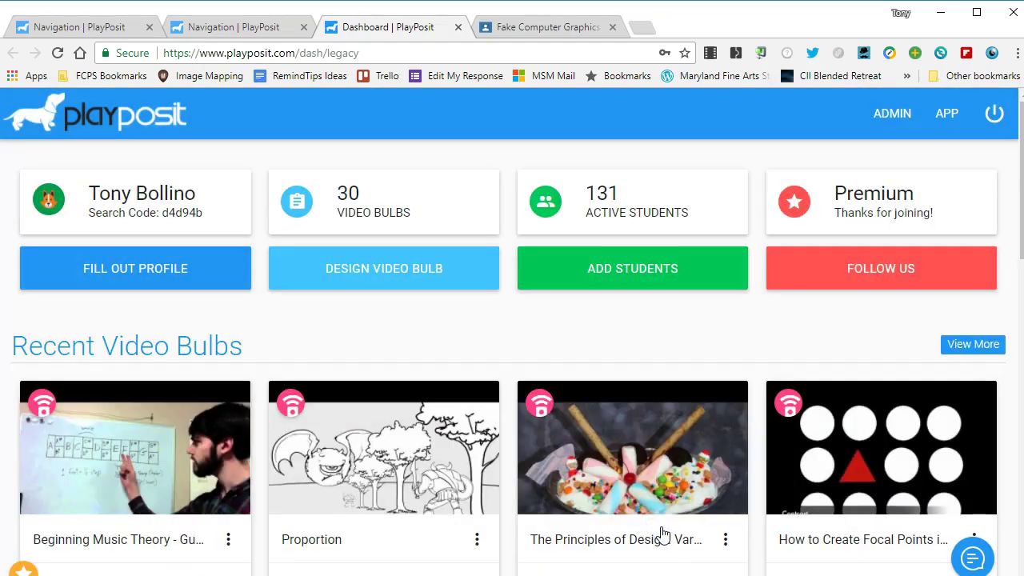
# Return to the new PlayPosit app, review the sharing settings of the Beginning Music Theory - Guitar bulb, and copy its share URL
pyautogui.click(949, 117)
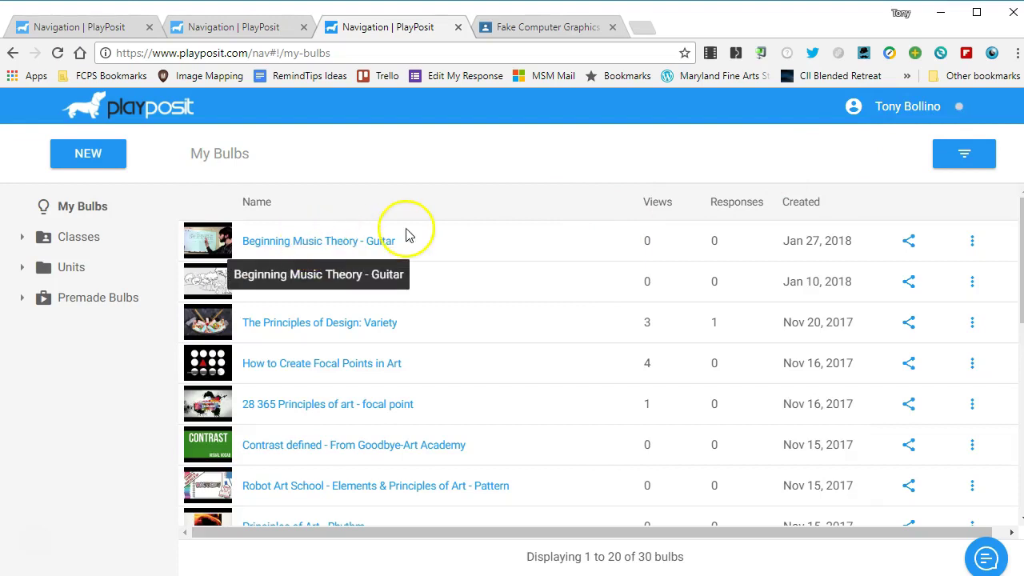
pyautogui.click(913, 244)
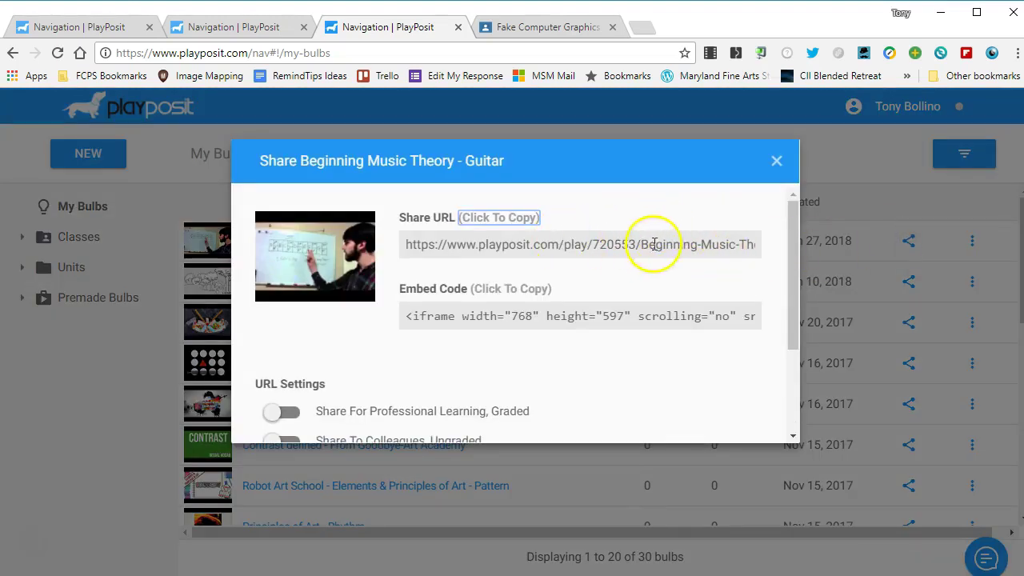
pyautogui.moveTo(793, 229); pyautogui.dragTo(792, 294)
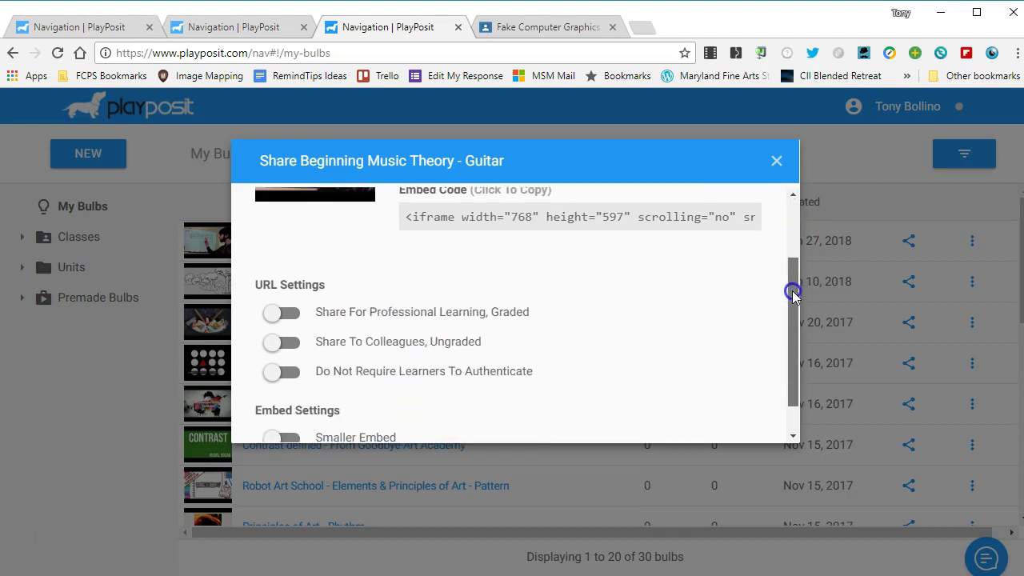
pyautogui.moveTo(792, 294); pyautogui.dragTo(792, 293)
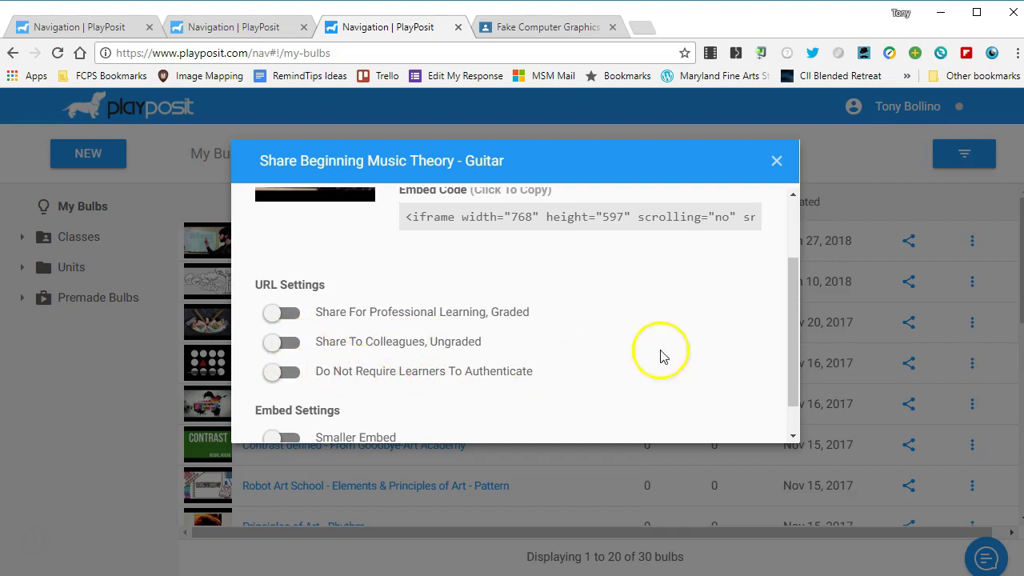
pyautogui.moveTo(795, 302); pyautogui.dragTo(792, 326)
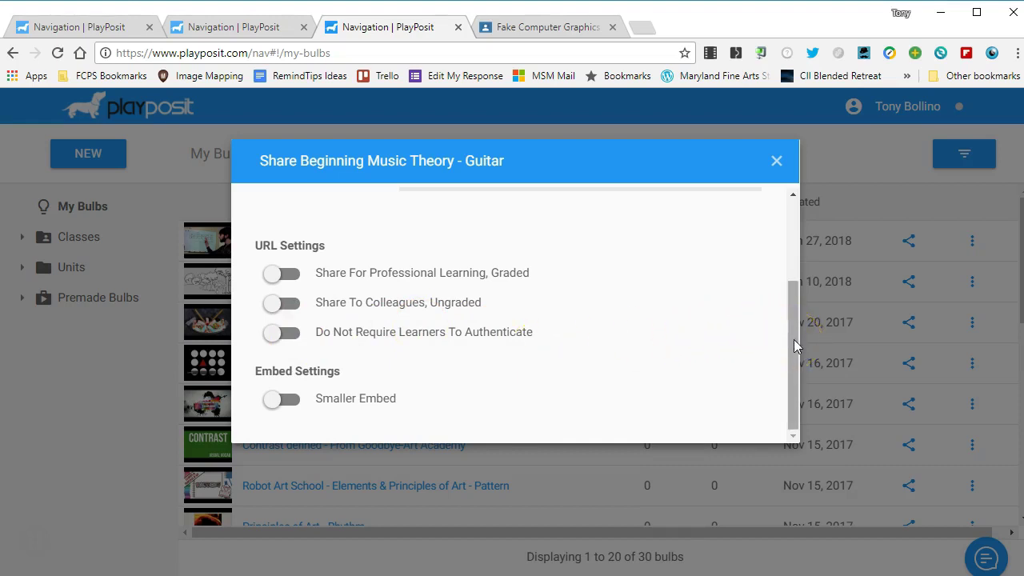
pyautogui.moveTo(795, 346); pyautogui.dragTo(784, 251)
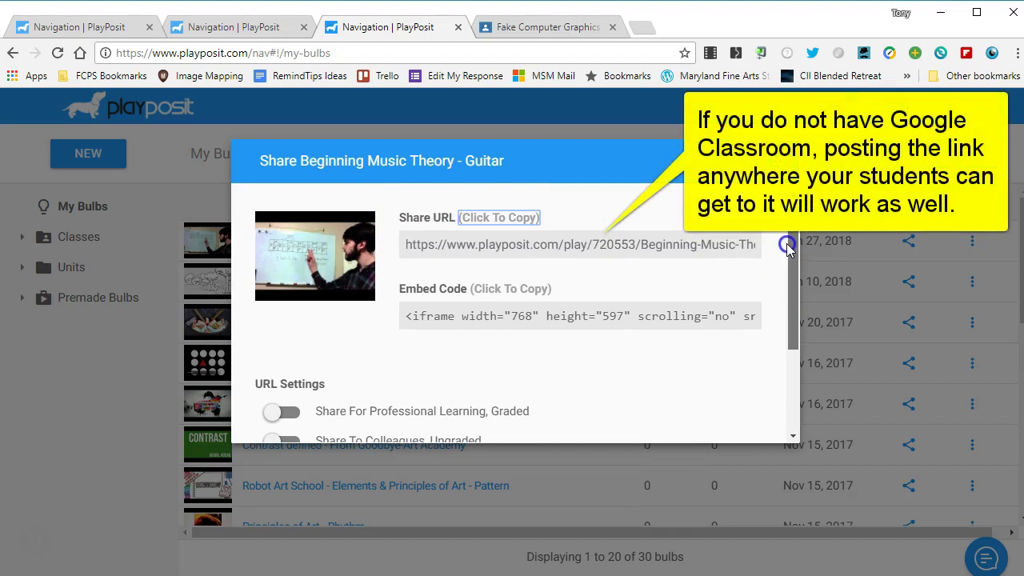
pyautogui.click(520, 220)
pyautogui.click(631, 222)
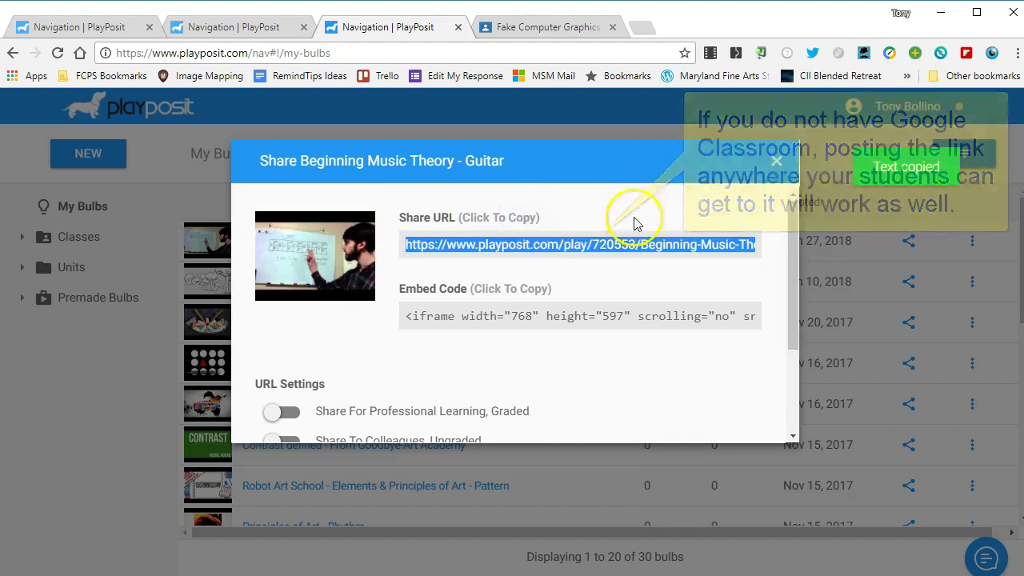
# Switch to the Fake Computer Graphics class in Google Classroom and start a new announcement
pyautogui.click(541, 29)
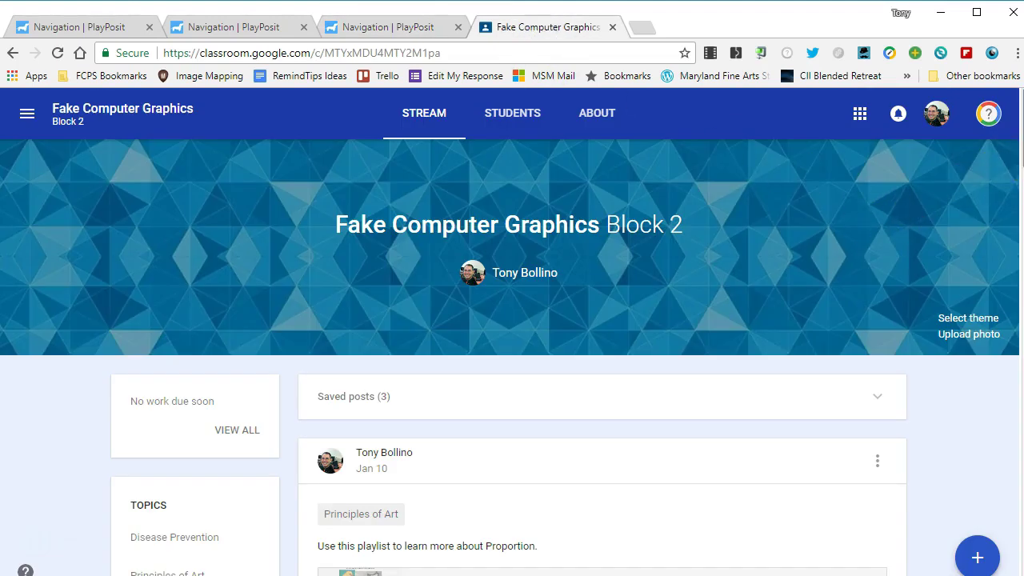
pyautogui.scroll(-3, 970, 439)
pyautogui.scroll(2, 970, 440)
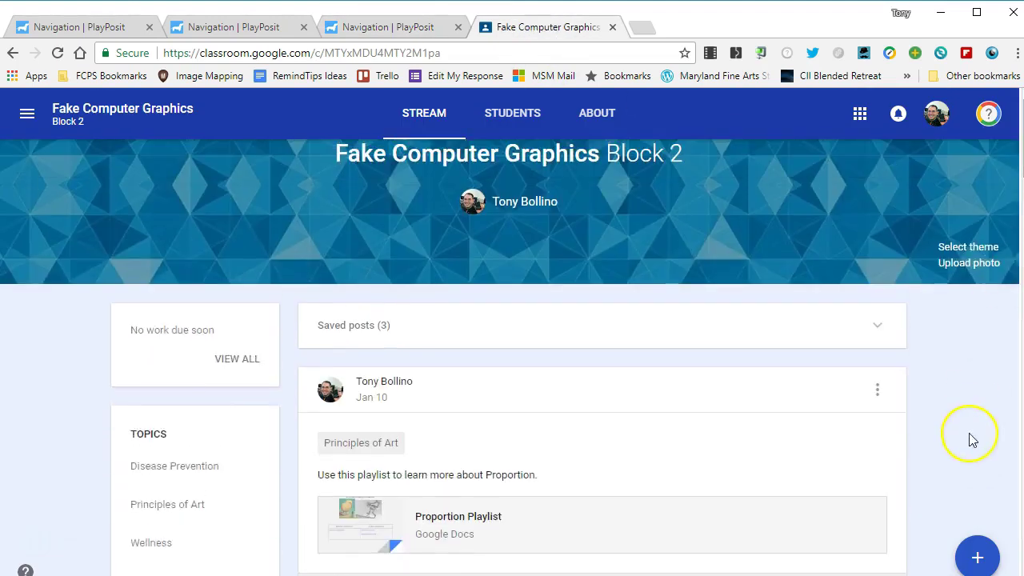
pyautogui.moveTo(977, 552)
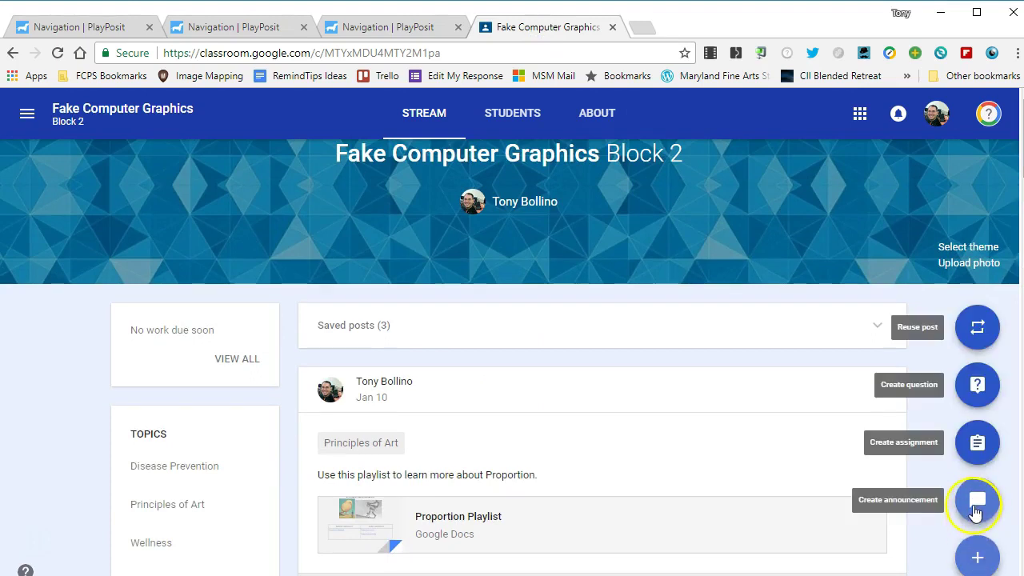
pyautogui.click(974, 508)
pyautogui.click(974, 503)
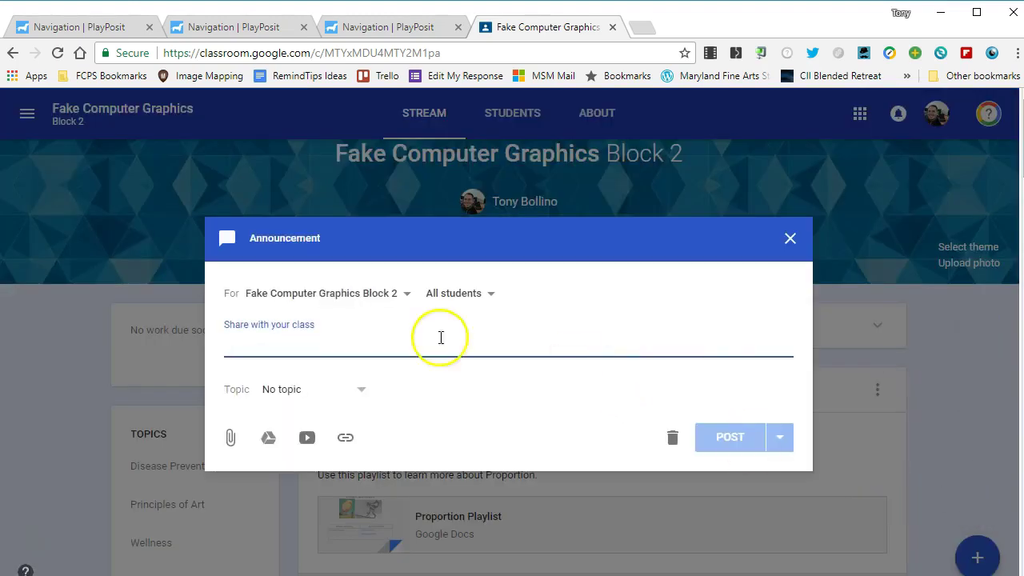
# Write the announcement "Hey let's watch this video and answer the questions." and create the topic Music Theory for it
pyautogui.write("Hey let's watch this video and answer the questions.")
pyautogui.click(303, 355)
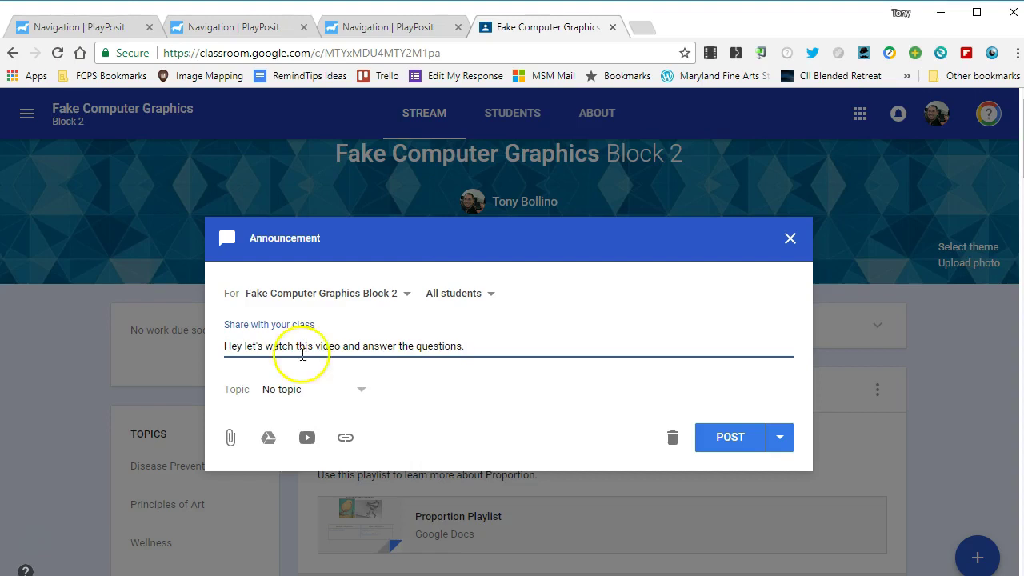
pyautogui.click(348, 390)
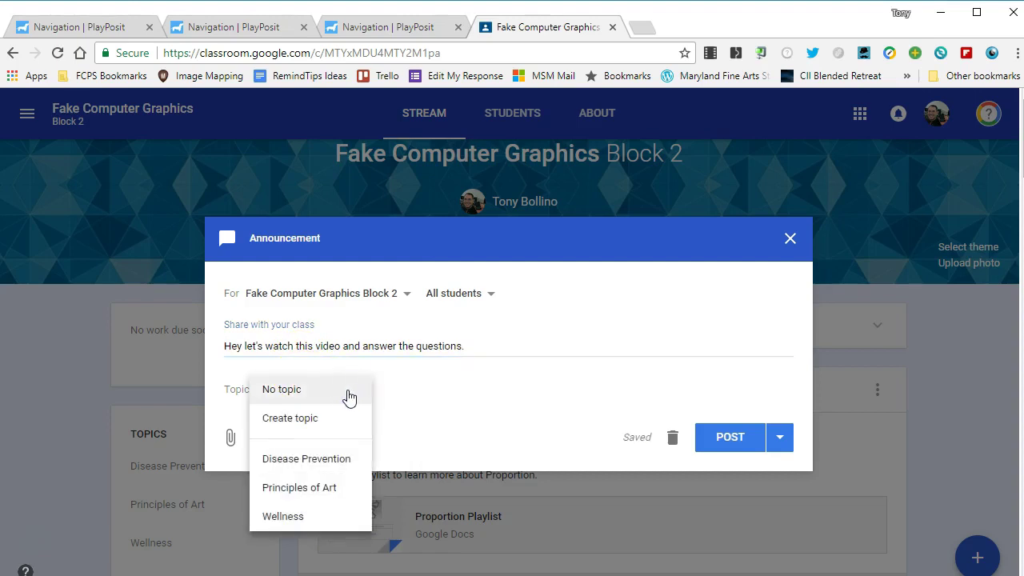
pyautogui.click(312, 423)
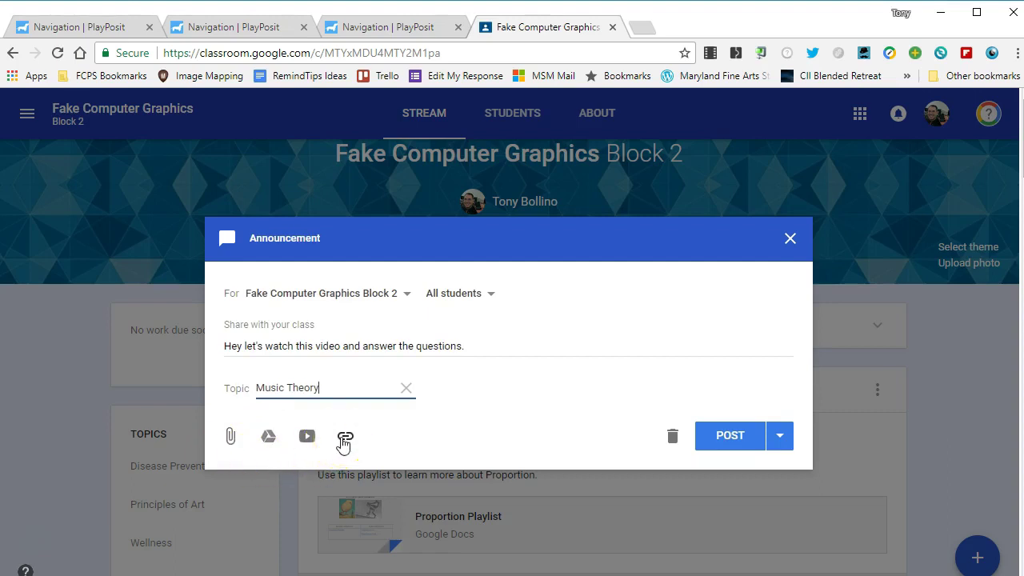
# Attach the copied PlayPosit link to the announcement and post it to the class
pyautogui.click(345, 439)
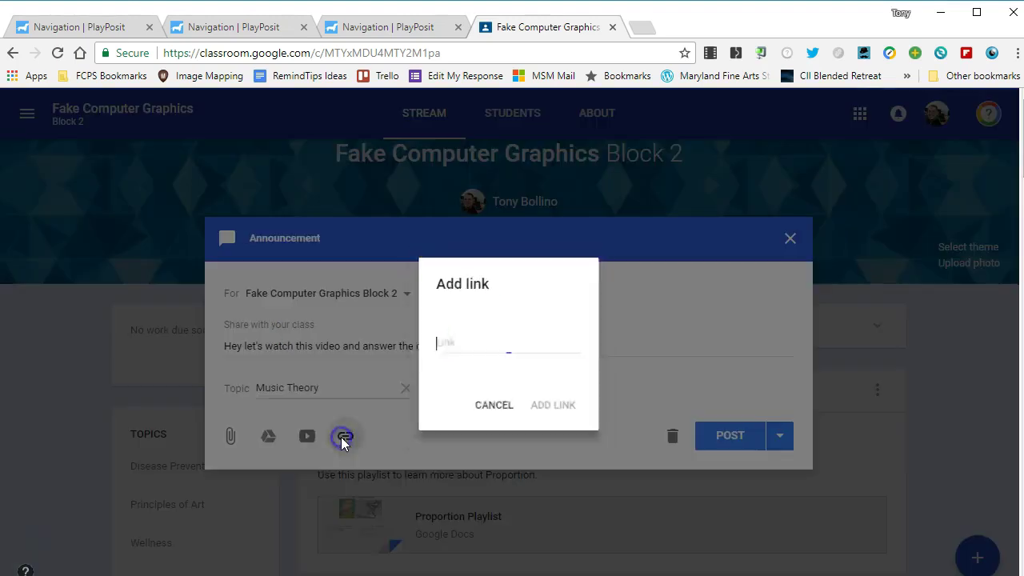
pyautogui.click(460, 337)
pyautogui.hotkey('ctrl', 'v')
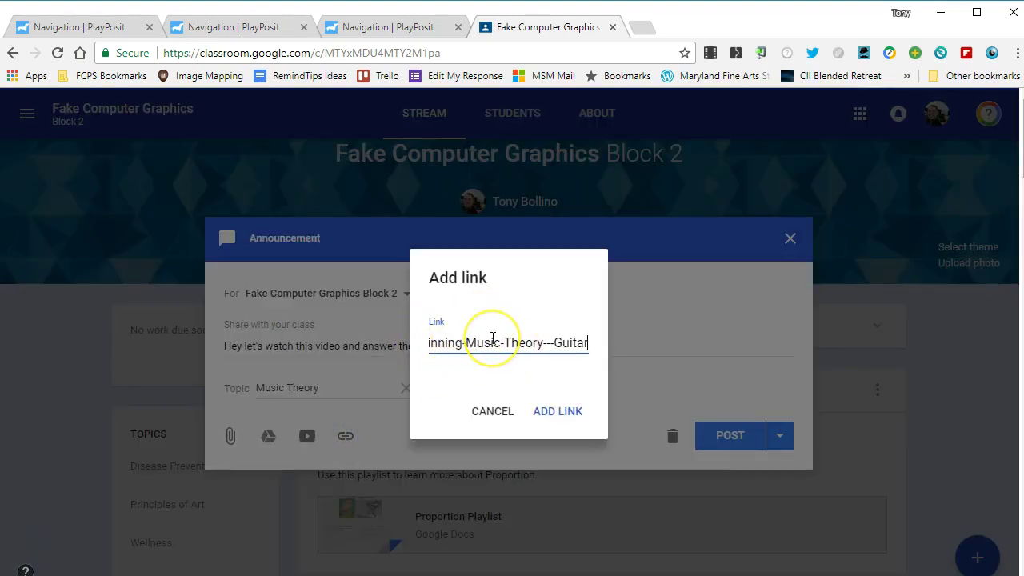
pyautogui.click(555, 412)
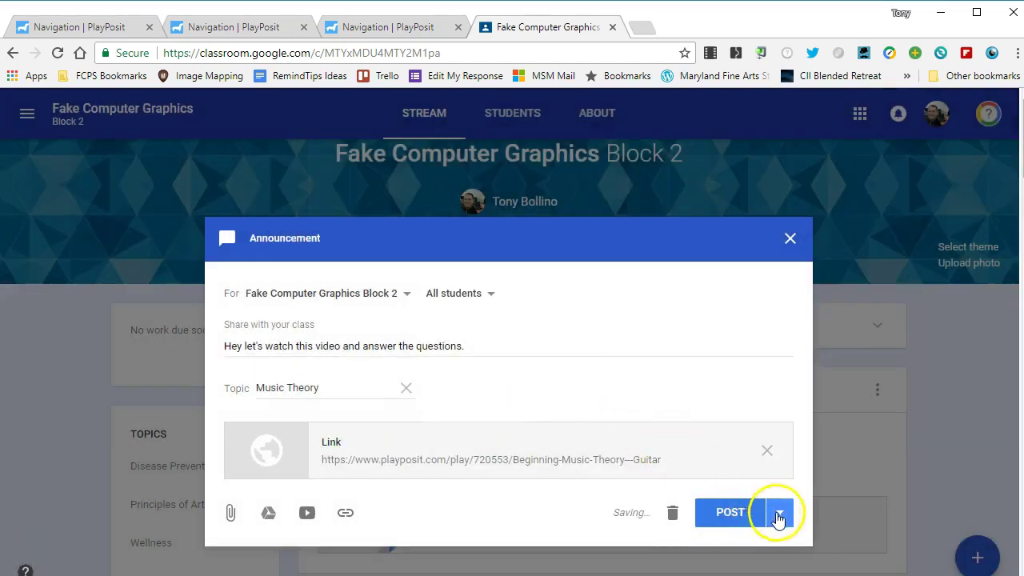
pyautogui.click(778, 513)
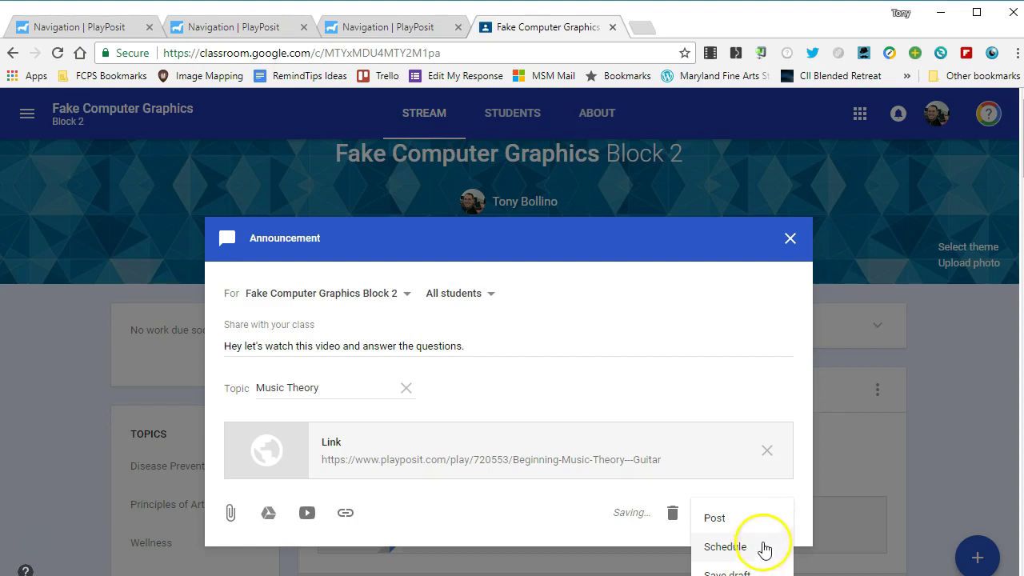
pyautogui.click(738, 518)
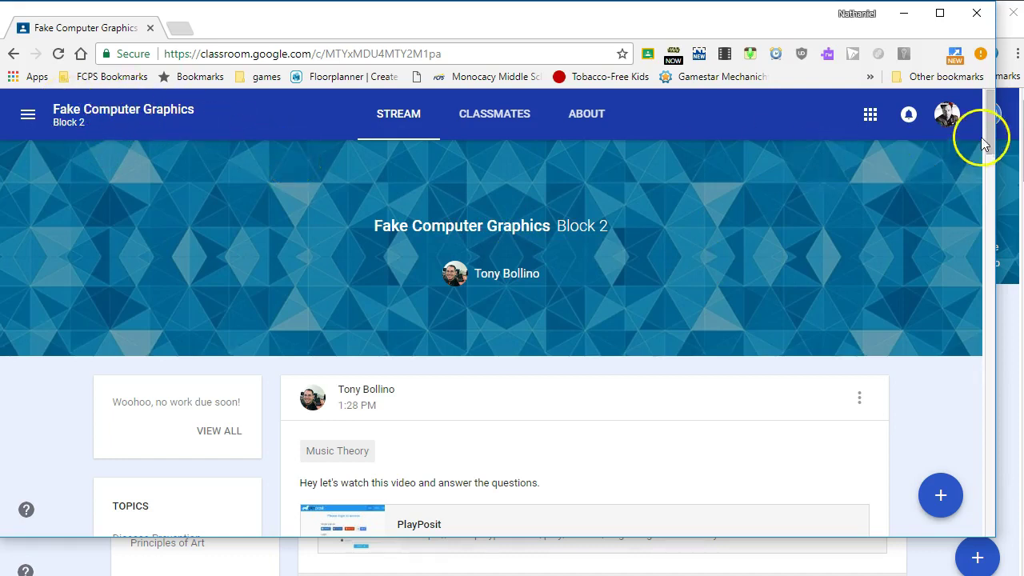
# In the student's Classroom stream, open the PlayPosit link in the Music Theory announcement and start playing the video
pyautogui.moveTo(988, 131); pyautogui.dragTo(988, 161)
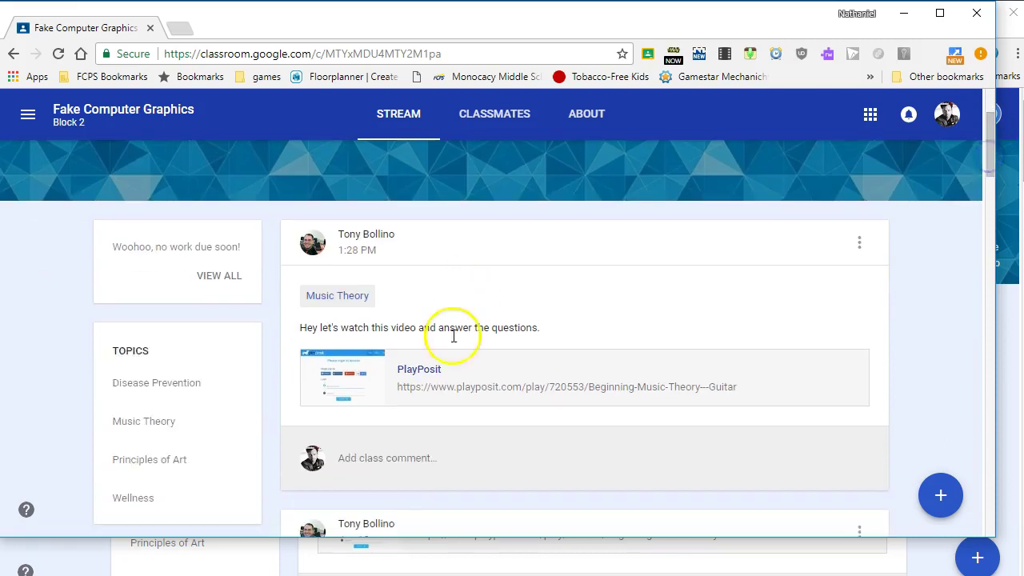
pyautogui.click(445, 392)
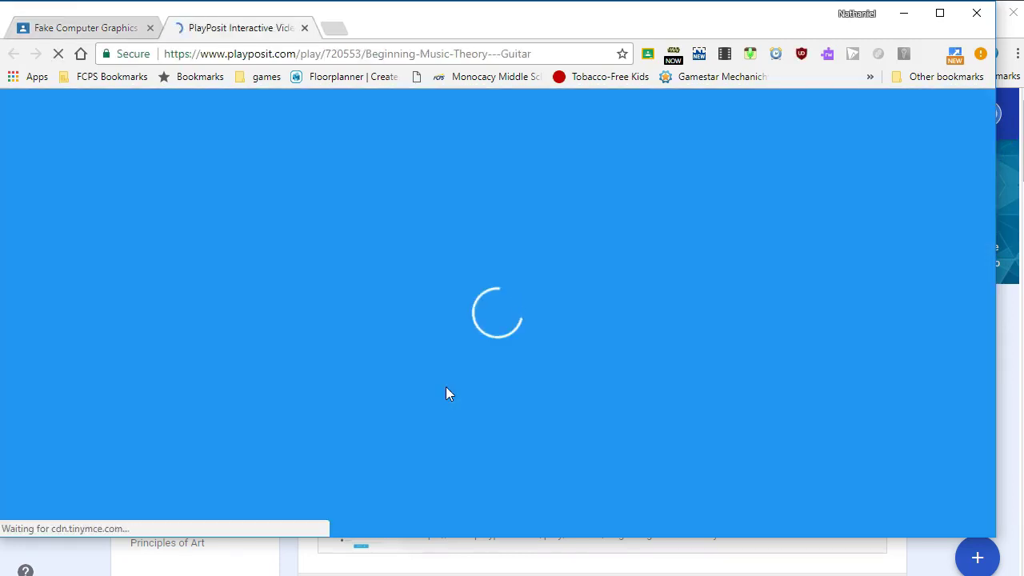
pyautogui.click(874, 320)
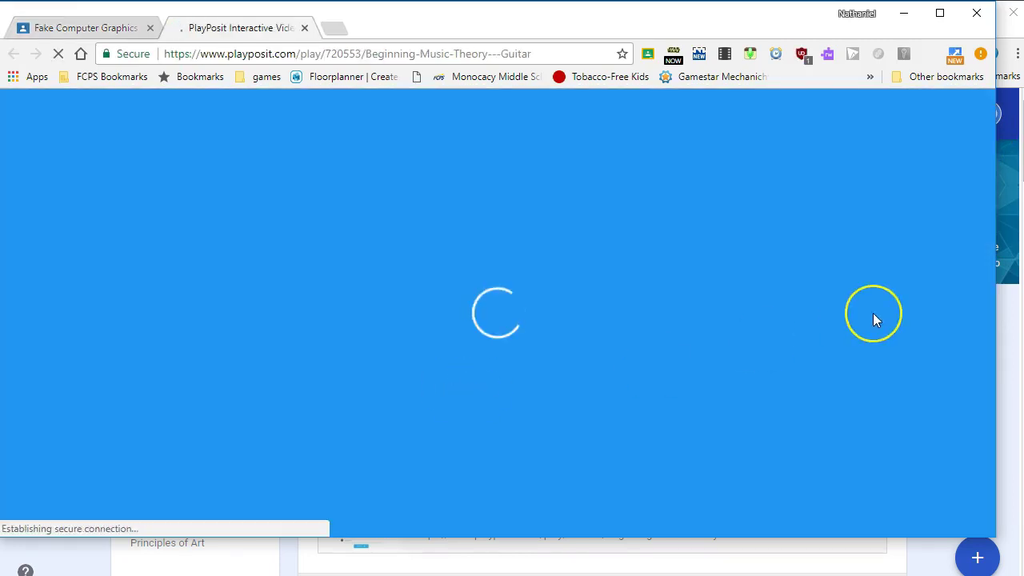
pyautogui.click(855, 307)
pyautogui.click(645, 231)
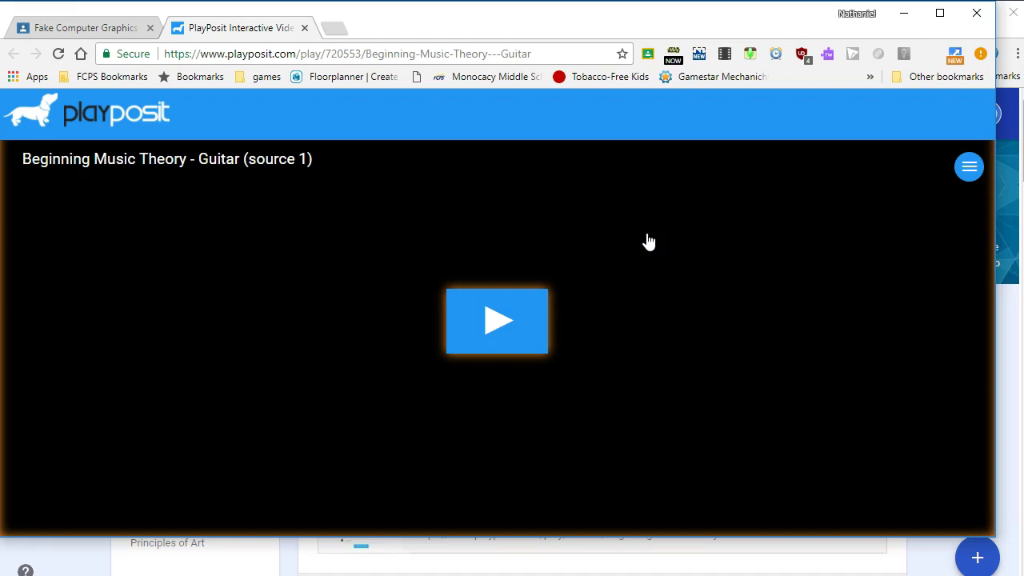
pyautogui.click(532, 289)
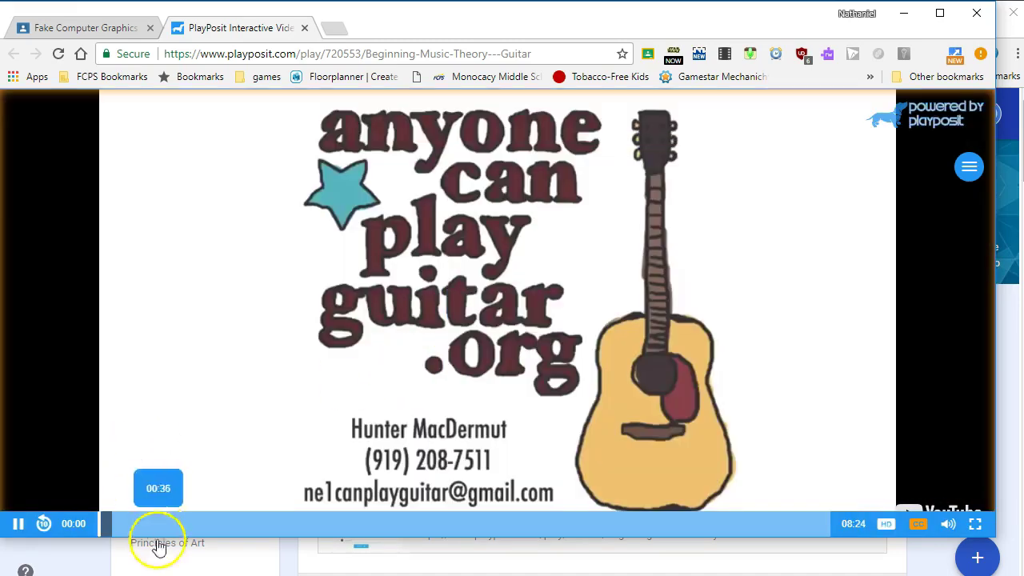